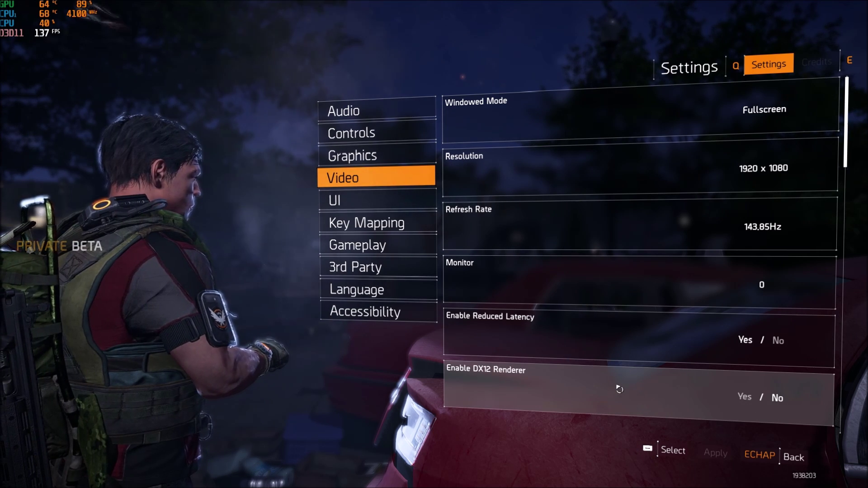
Open Graphics settings and confirm Spot Shadows and Spot Shadow Resolution are Low and Contact Shadows Off
{"action": "left_click", "coordinate": [384, 155]}
{"action": "scroll", "coordinate": [623, 124], "scroll_direction": "down", "scroll_amount": 2}
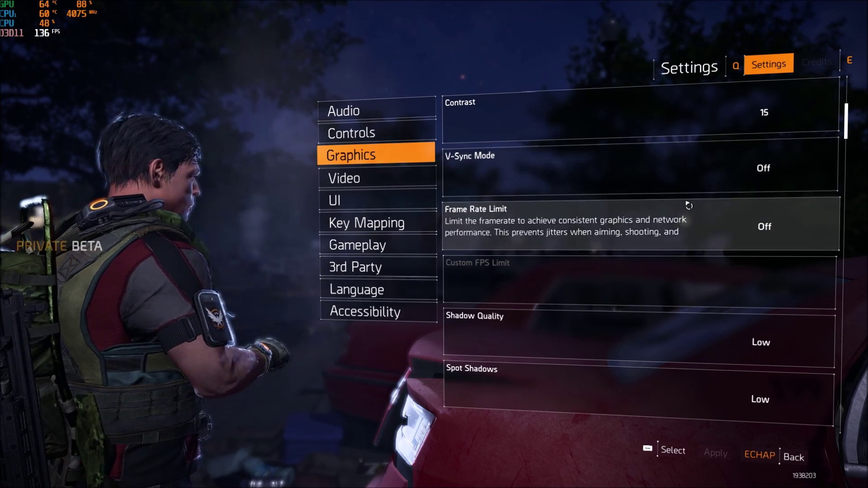
{"action": "scroll", "coordinate": [685, 206], "scroll_direction": "down", "scroll_amount": 3}
{"action": "scroll", "coordinate": [636, 267], "scroll_direction": "down", "scroll_amount": 1}
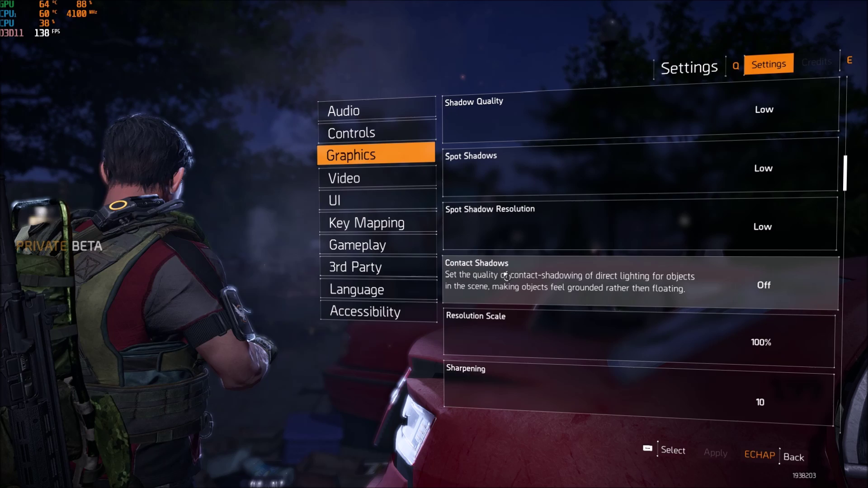
{"action": "scroll", "coordinate": [597, 171], "scroll_direction": "up", "scroll_amount": 1}
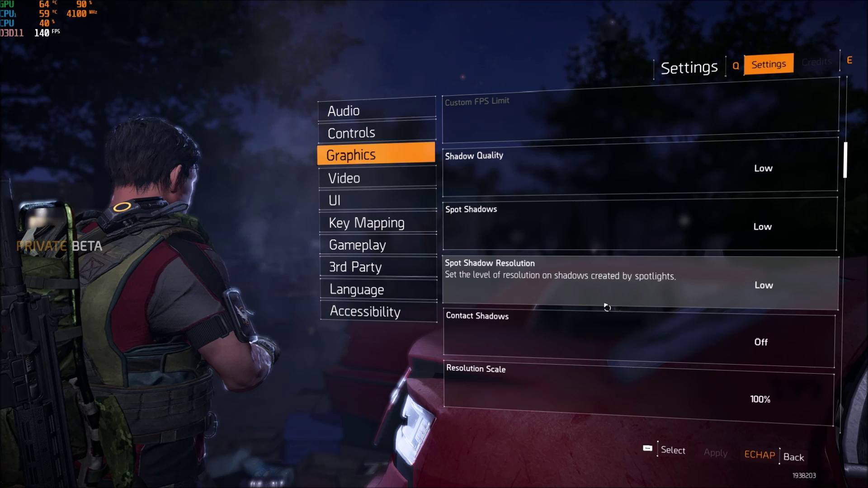
{"action": "scroll", "coordinate": [610, 307], "scroll_direction": "down", "scroll_amount": 1}
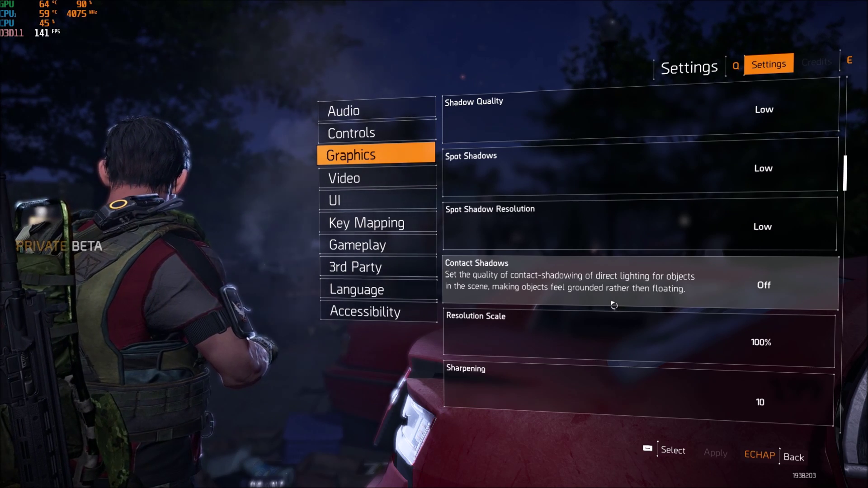
Scroll past Volumetric Fog and Reflection Quality to select Particle Detail, currently Ultra
{"action": "scroll", "coordinate": [620, 305], "scroll_direction": "down", "scroll_amount": 1}
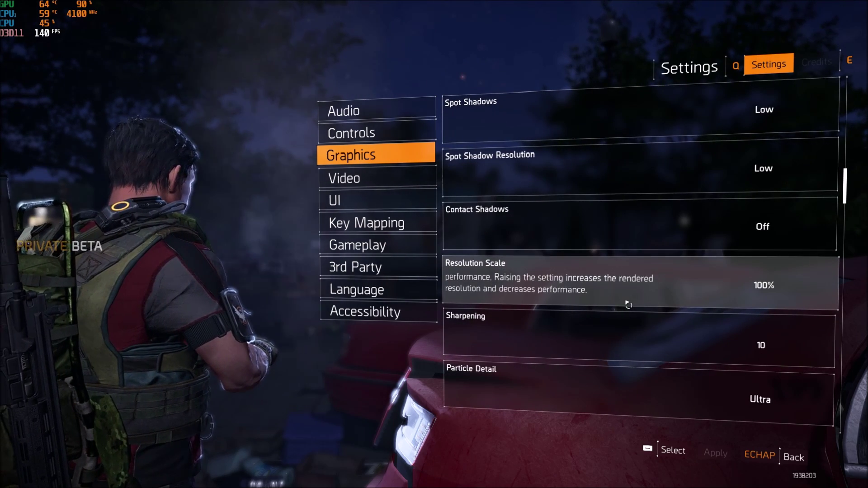
{"action": "scroll", "coordinate": [628, 305], "scroll_direction": "down", "scroll_amount": 2}
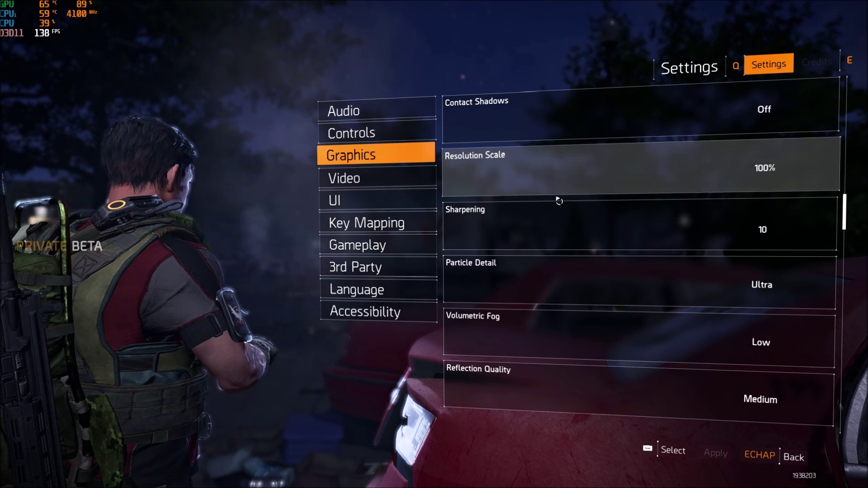
{"action": "scroll", "coordinate": [499, 225], "scroll_direction": "down", "scroll_amount": 1}
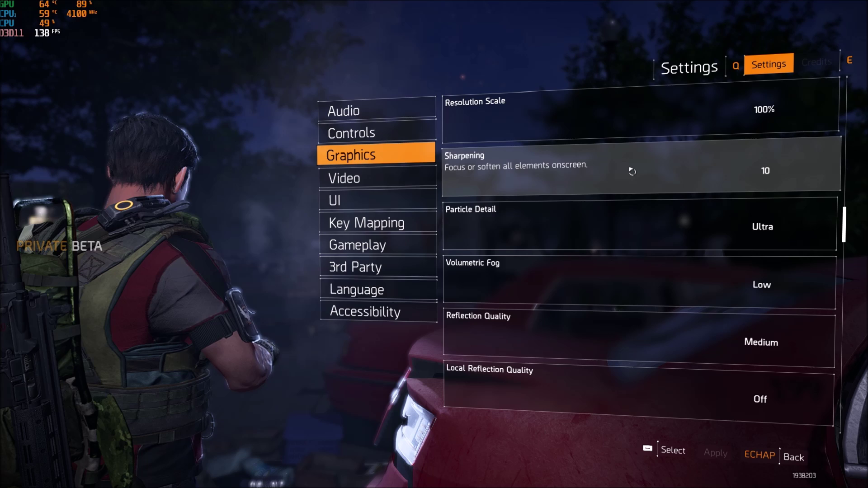
{"action": "scroll", "coordinate": [588, 167], "scroll_direction": "down", "scroll_amount": 1}
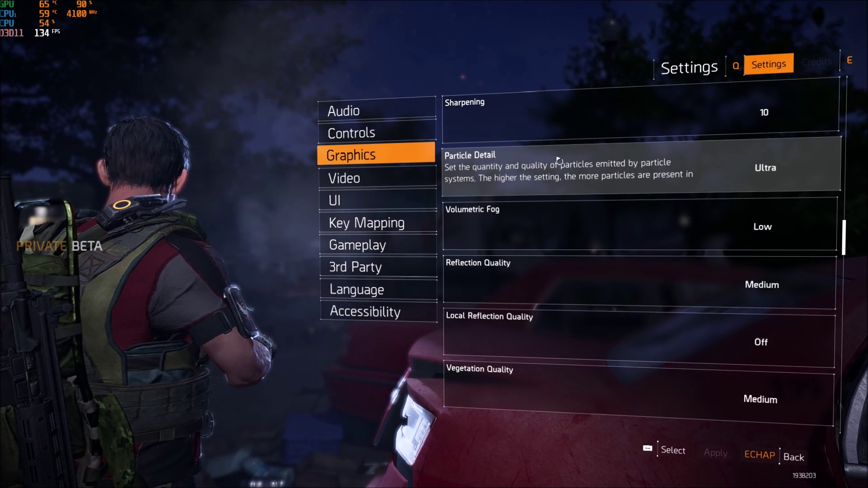
{"action": "left_click", "coordinate": [729, 169]}
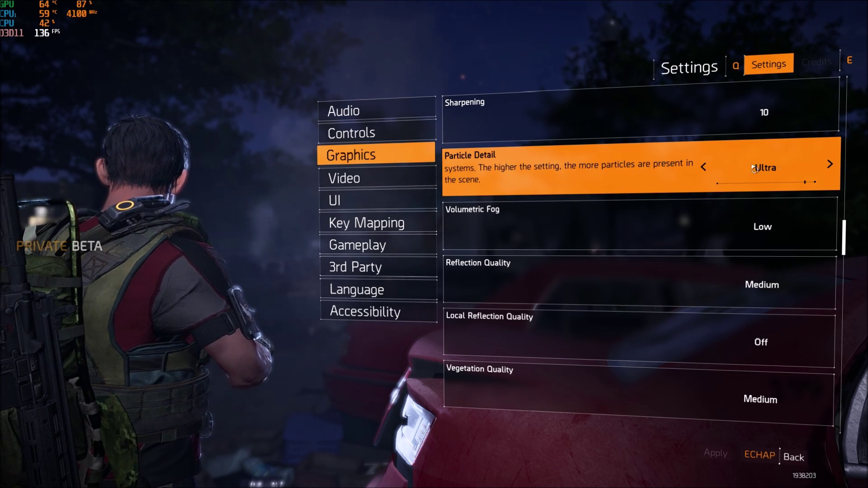
{"action": "scroll", "coordinate": [543, 176], "scroll_direction": "down", "scroll_amount": 1}
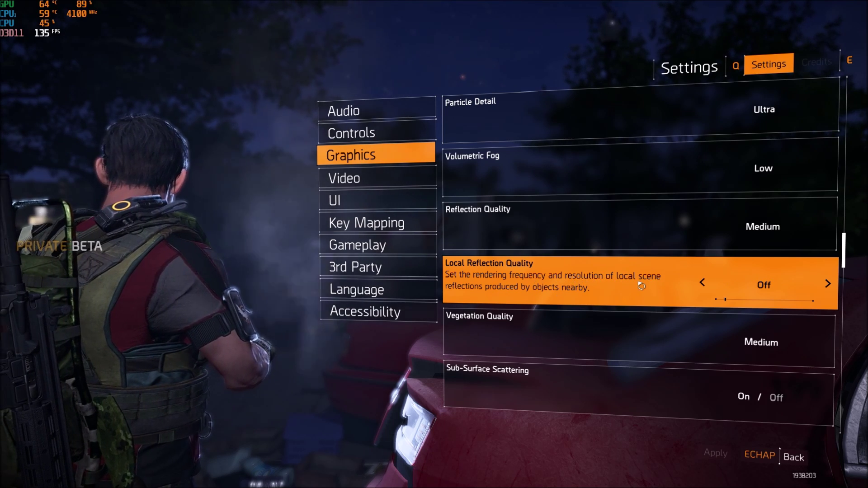
{"action": "scroll", "coordinate": [586, 272], "scroll_direction": "down", "scroll_amount": 2}
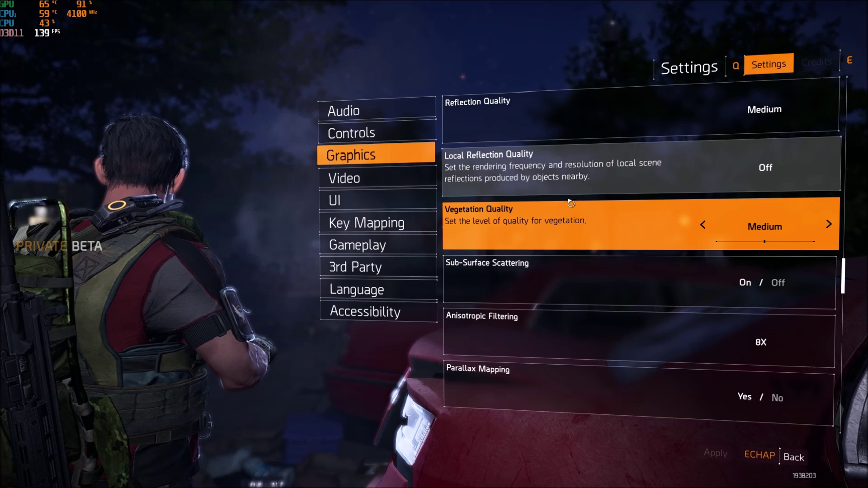
Set Anisotropic Filtering to 8X after cycling through 4X and 16X
{"action": "left_click", "coordinate": [522, 280]}
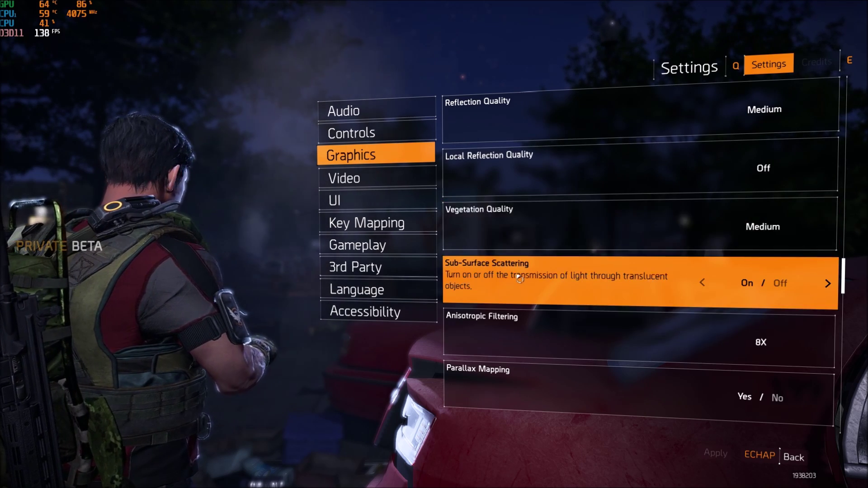
{"action": "scroll", "coordinate": [509, 271], "scroll_direction": "down", "scroll_amount": 2}
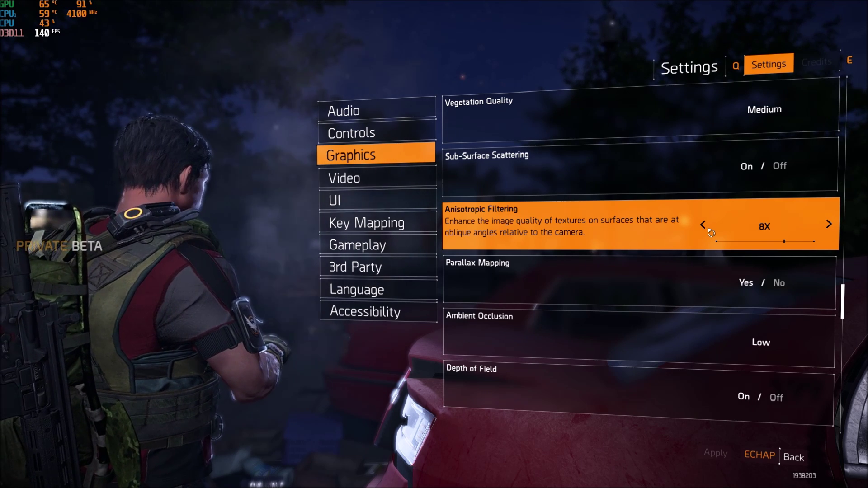
{"action": "left_click", "coordinate": [708, 231]}
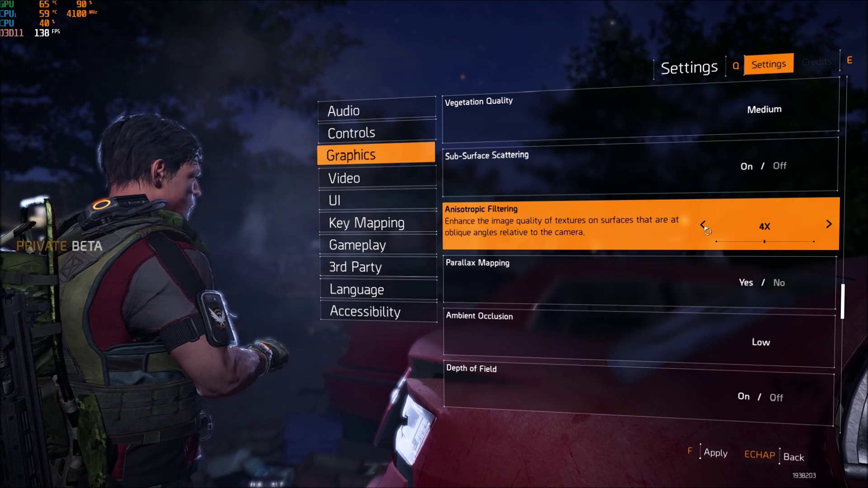
{"action": "left_click", "coordinate": [830, 226]}
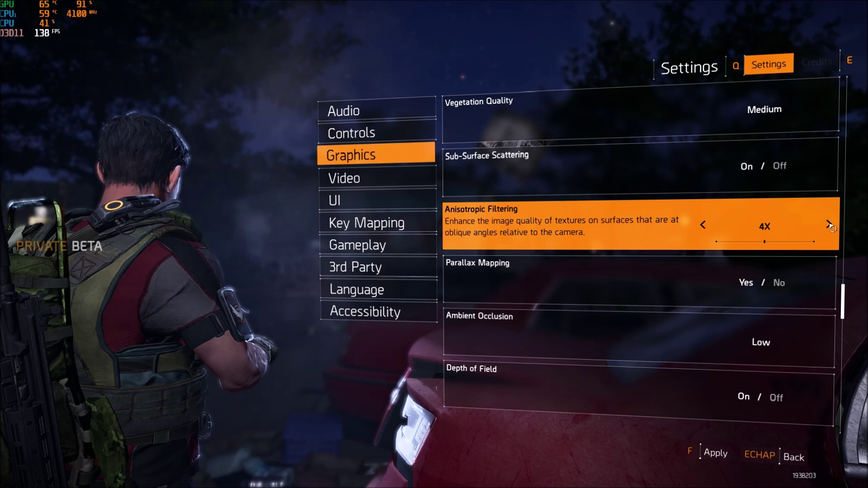
{"action": "left_click", "coordinate": [830, 225]}
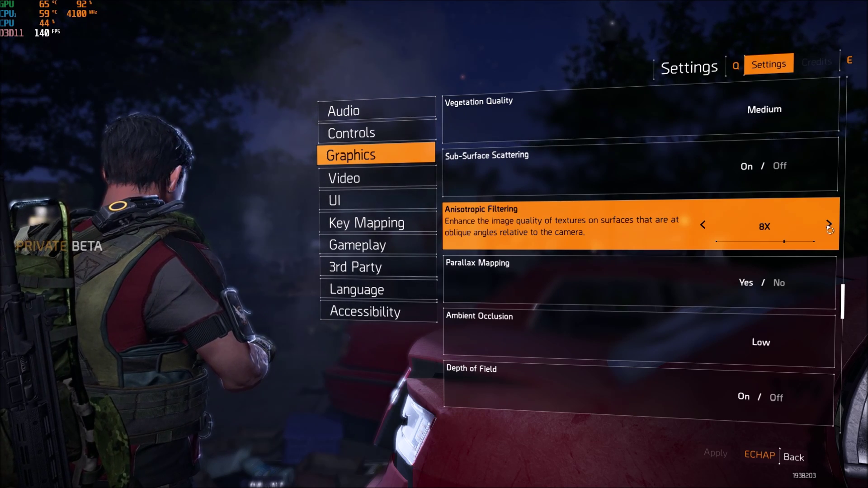
{"action": "left_click", "coordinate": [830, 226]}
{"action": "left_click", "coordinate": [702, 226]}
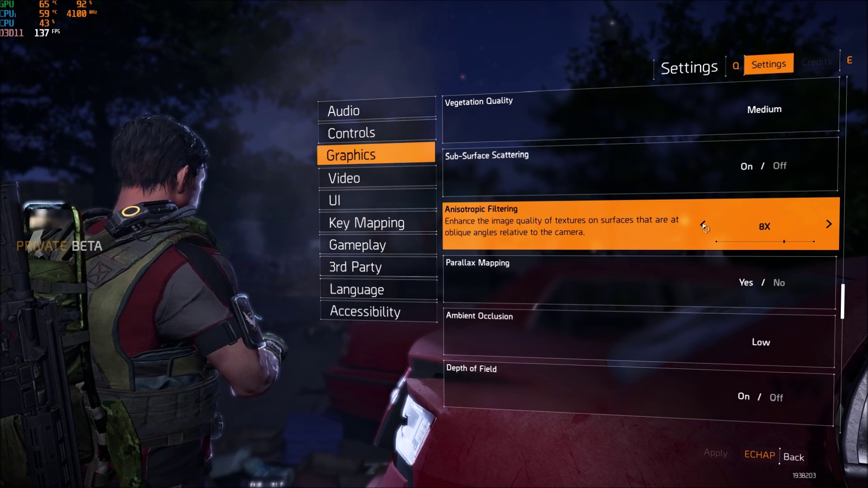
{"action": "scroll", "coordinate": [577, 291], "scroll_direction": "down", "scroll_amount": 1}
{"action": "scroll", "coordinate": [577, 291], "scroll_direction": "down", "scroll_amount": 1}
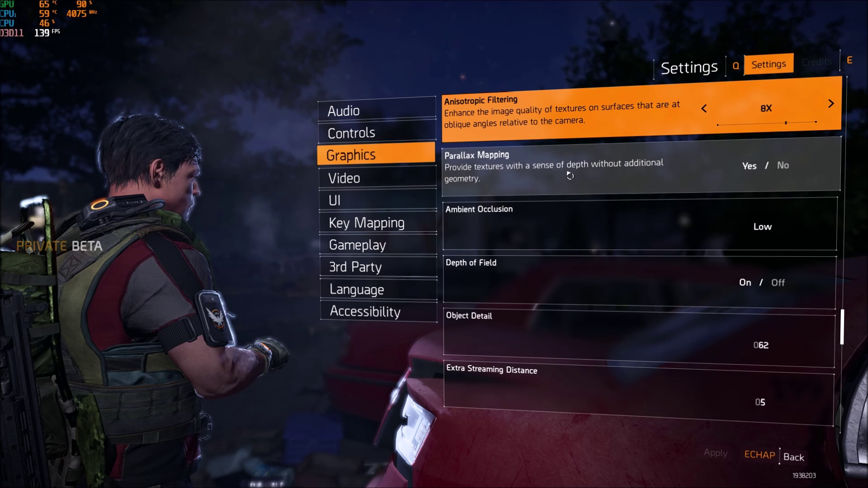
{"action": "left_click", "coordinate": [698, 239]}
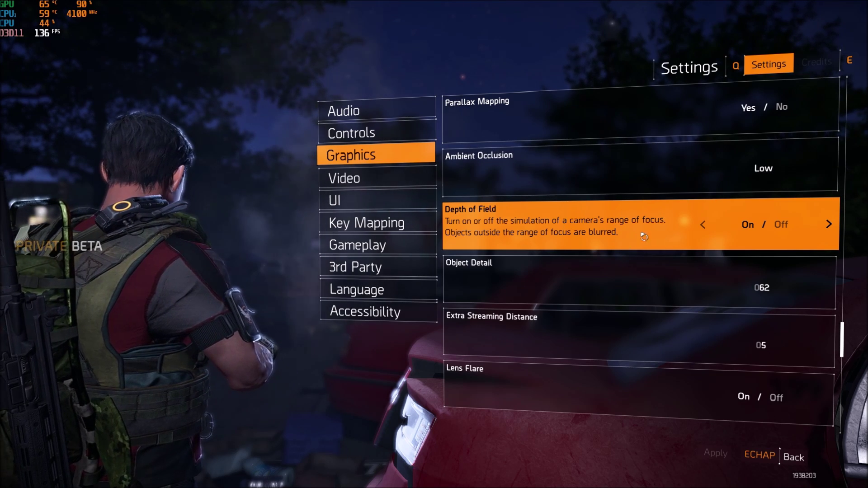
{"action": "scroll", "coordinate": [539, 240], "scroll_direction": "down", "scroll_amount": 1}
{"action": "mouse_move", "coordinate": [539, 240]}
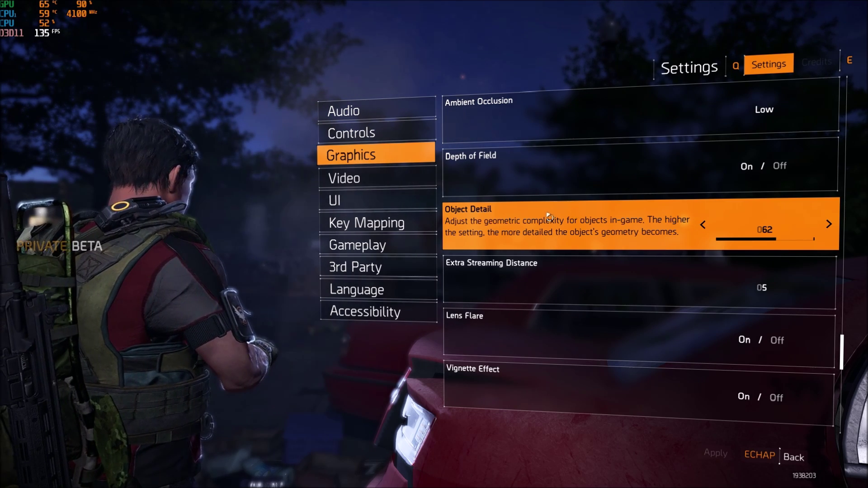
{"action": "scroll", "coordinate": [664, 229], "scroll_direction": "down", "scroll_amount": 2}
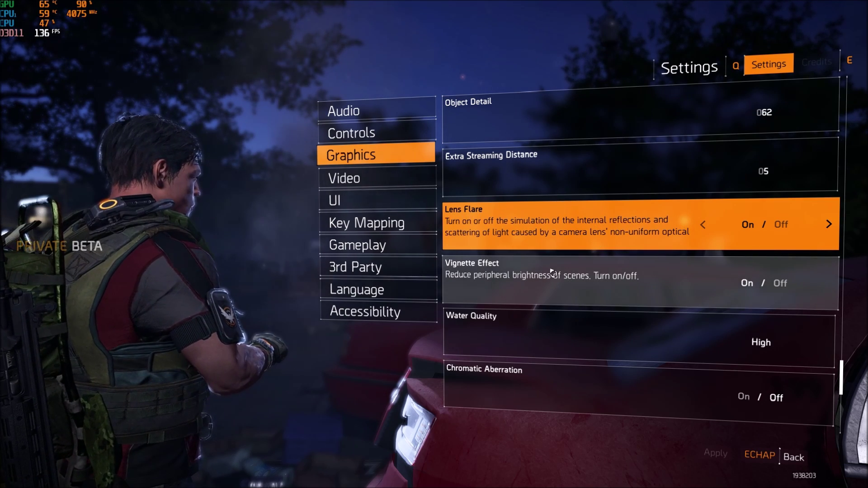
Check the Vignette Effect and Water Quality settings
{"action": "left_click", "coordinate": [553, 273]}
{"action": "scroll", "coordinate": [561, 285], "scroll_direction": "down", "scroll_amount": 1}
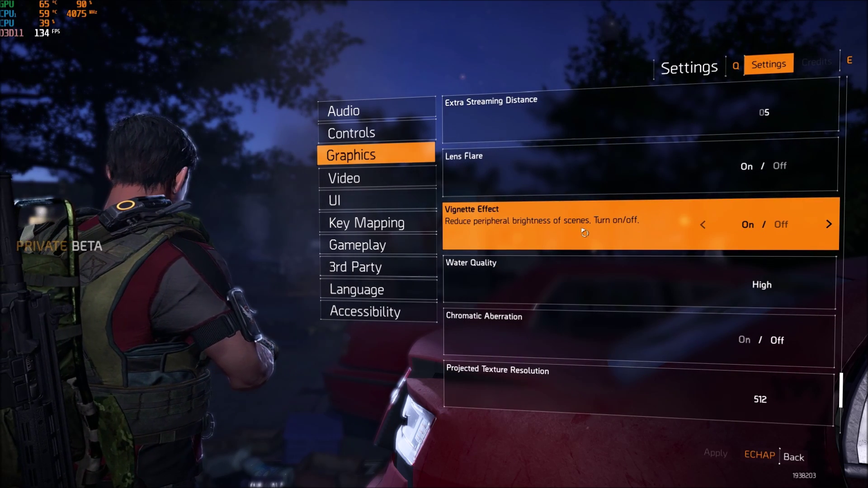
{"action": "scroll", "coordinate": [562, 232], "scroll_direction": "down", "scroll_amount": 1}
{"action": "left_click", "coordinate": [623, 206]}
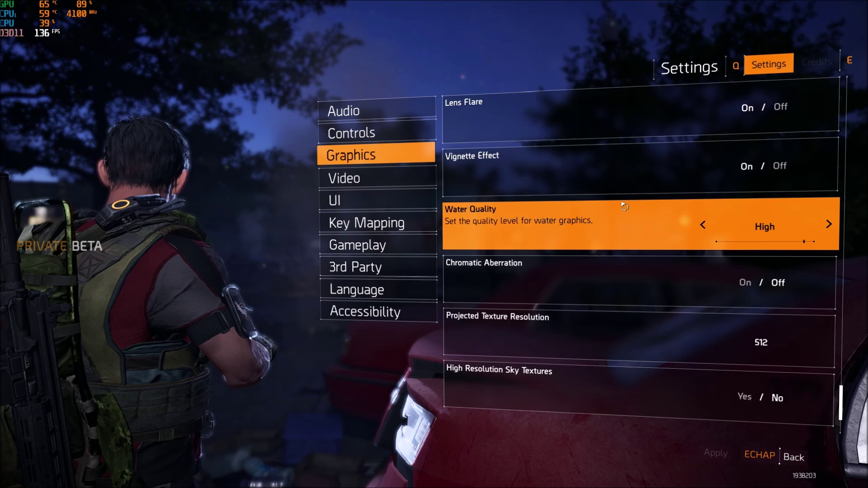
{"action": "scroll", "coordinate": [623, 207], "scroll_direction": "down", "scroll_amount": 1}
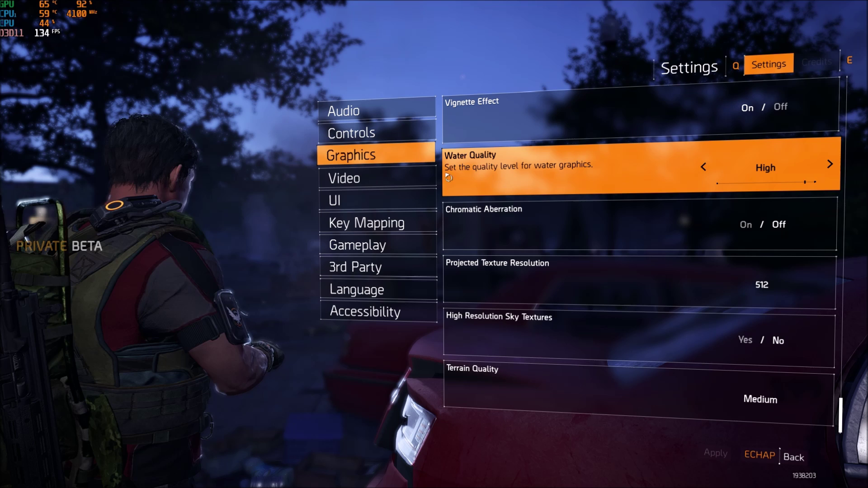
Check Chromatic Aberration and Projected Texture Resolution, then scroll back up the list
{"action": "left_click", "coordinate": [651, 233]}
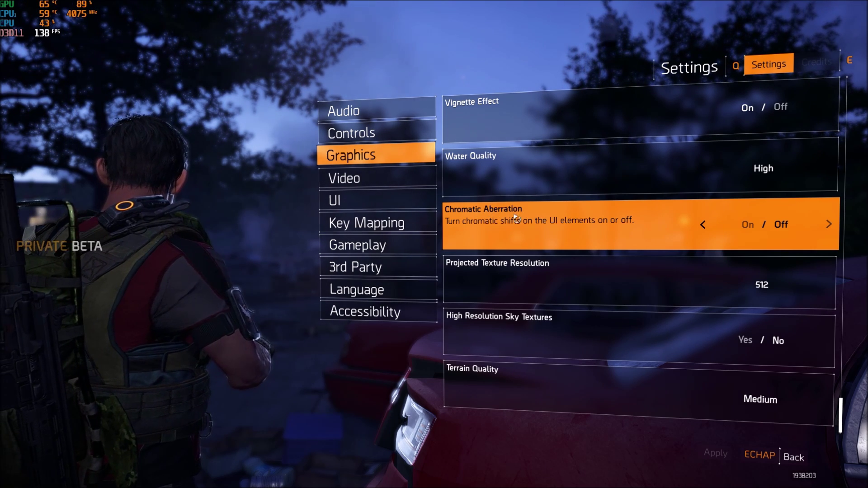
{"action": "left_click", "coordinate": [596, 303]}
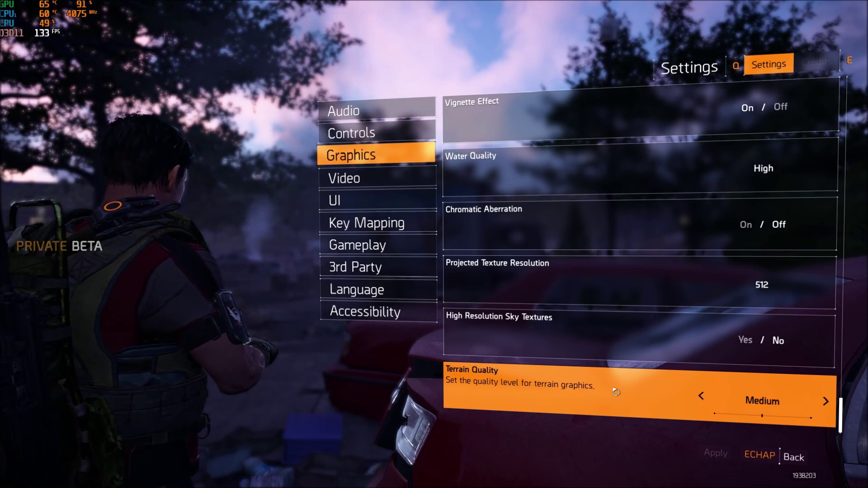
{"action": "scroll", "coordinate": [625, 360], "scroll_direction": "up", "scroll_amount": 5}
{"action": "scroll", "coordinate": [626, 361], "scroll_direction": "up", "scroll_amount": 15}
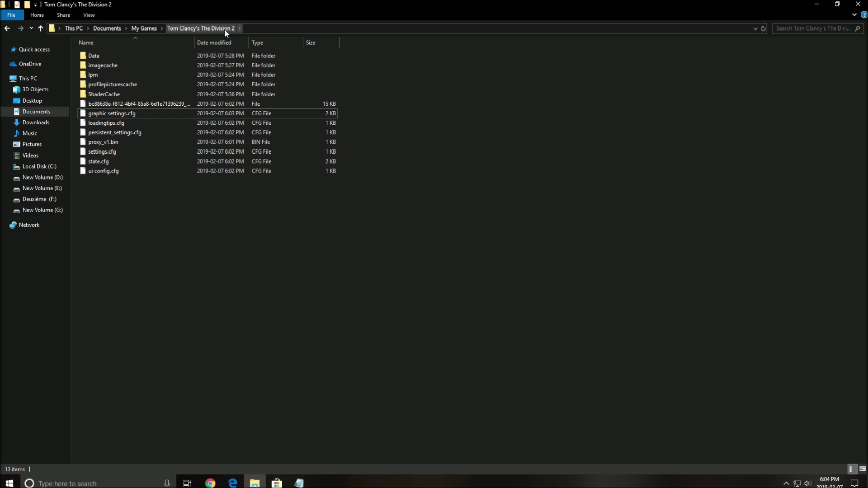
Bring up the context menu for graphic settings.cfg to edit it with Notepad++
{"action": "right_click", "coordinate": [114, 112]}
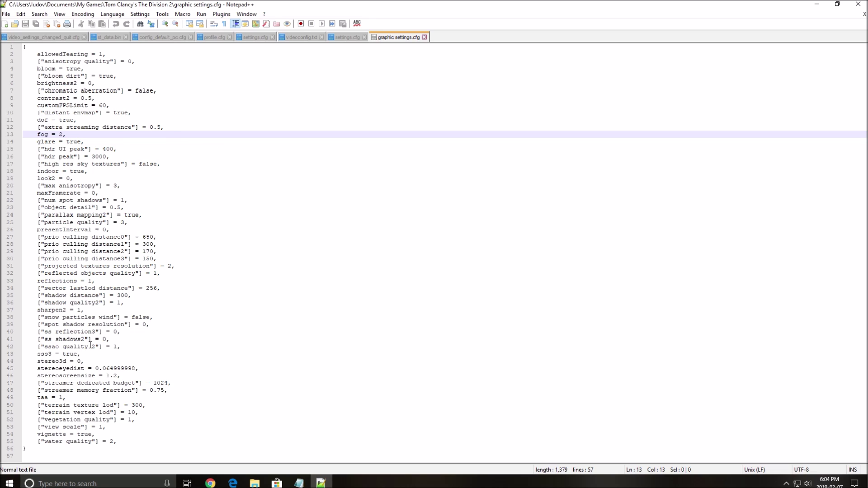
Inspect line 49 of graphic settings.cfg, which reads taa = 1
{"action": "left_click", "coordinate": [164, 396]}
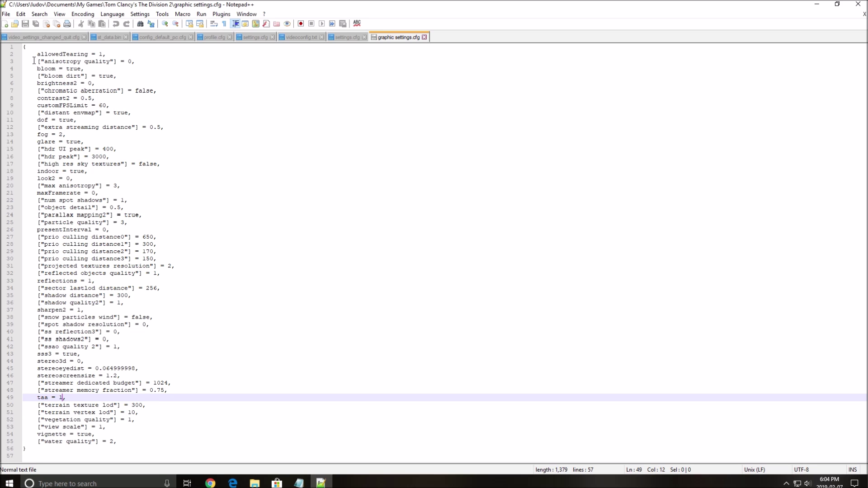
Close Notepad++ and tick Read-only in graphic settings.cfg's Properties
{"action": "left_click", "coordinate": [859, 6]}
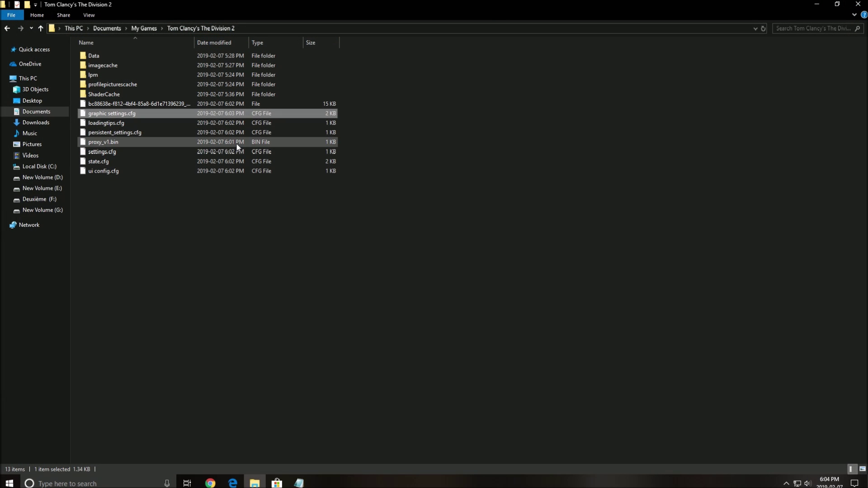
{"action": "right_click", "coordinate": [136, 113]}
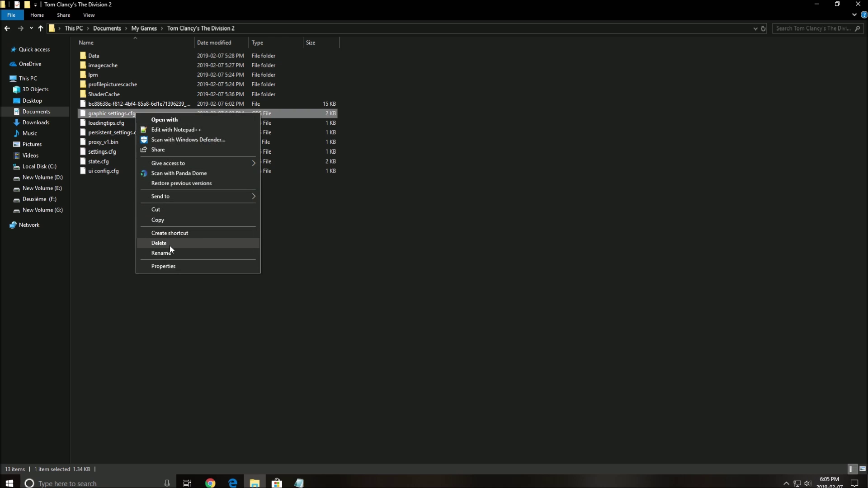
{"action": "left_click", "coordinate": [174, 265]}
{"action": "left_click_drag", "start_coordinate": [235, 120], "coordinate": [276, 115]}
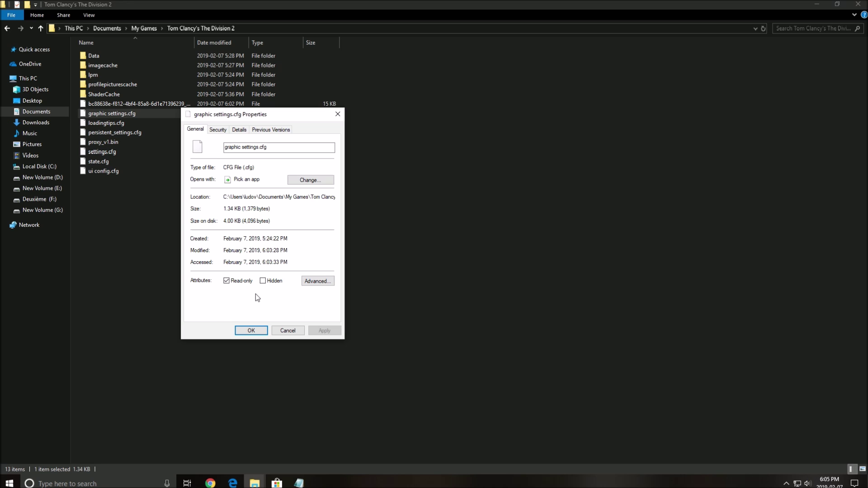
{"action": "left_click", "coordinate": [238, 332]}
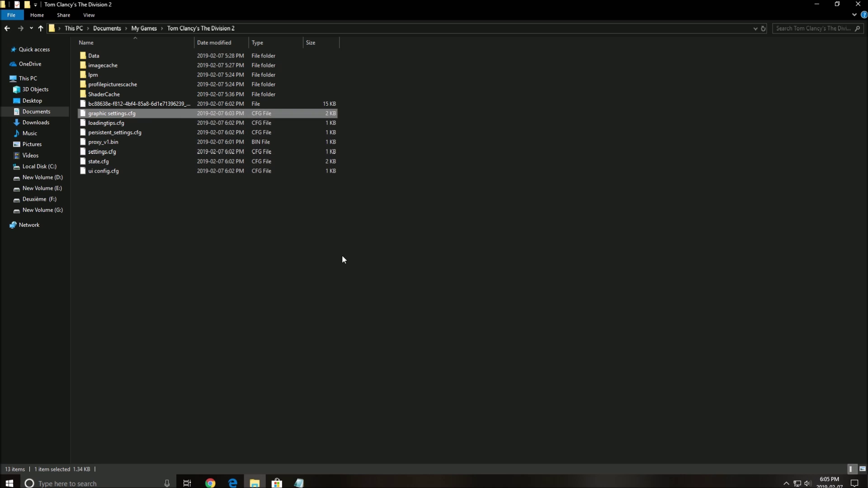
{"action": "left_click", "coordinate": [340, 256]}
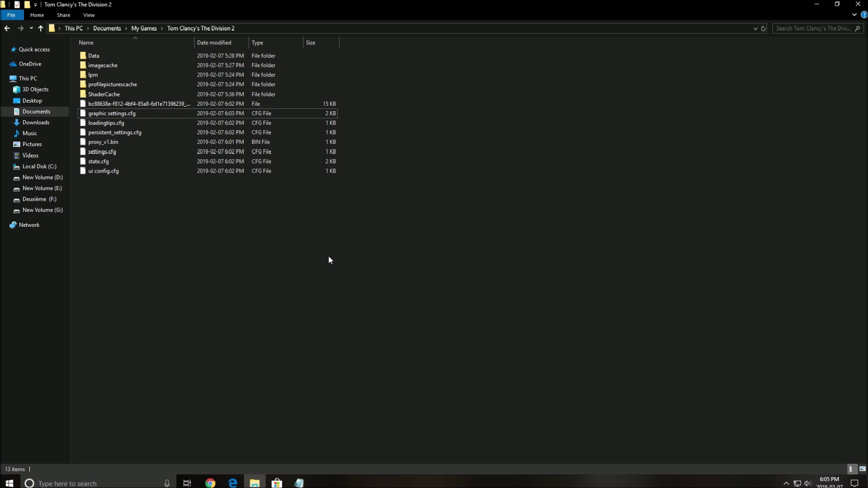